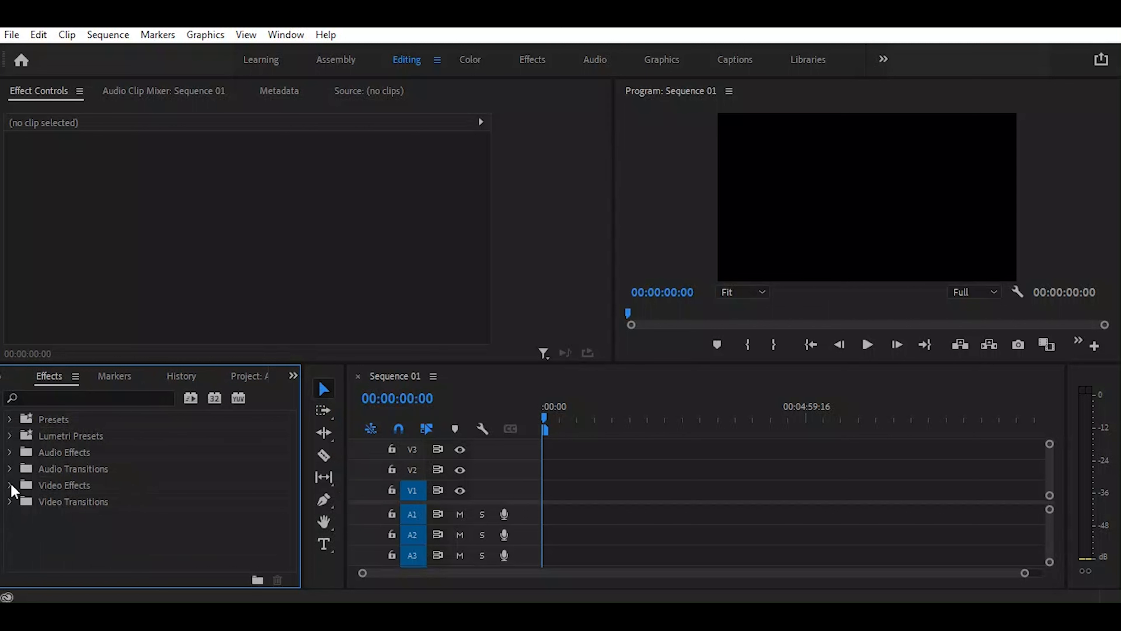
Expand the Video Effects category and search the effects for ASC
click(10, 485)
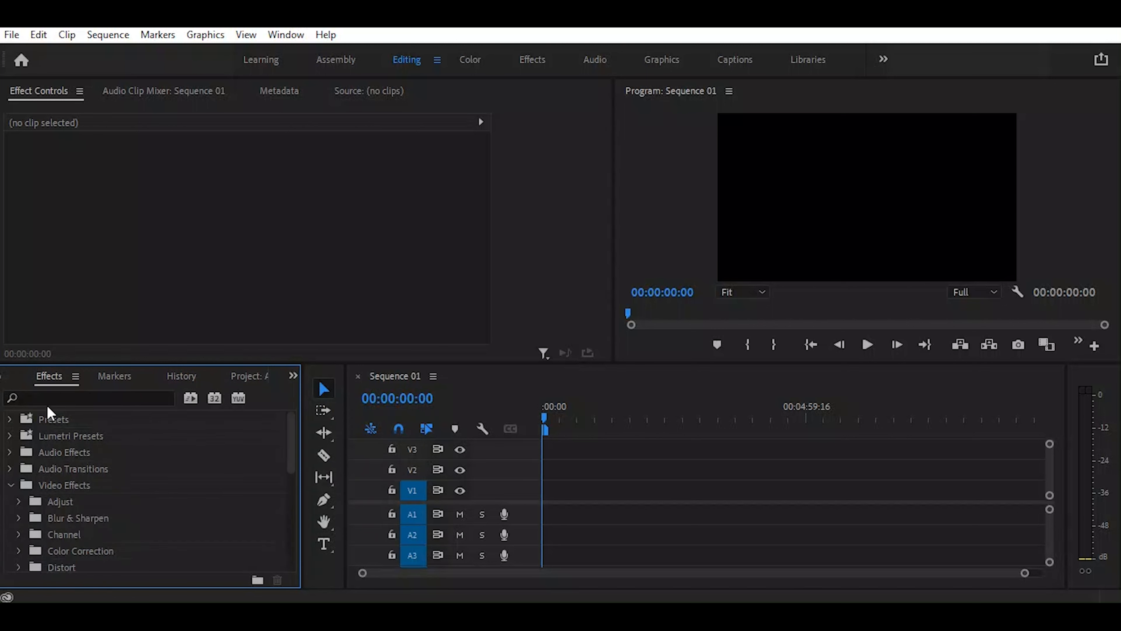
click(44, 395)
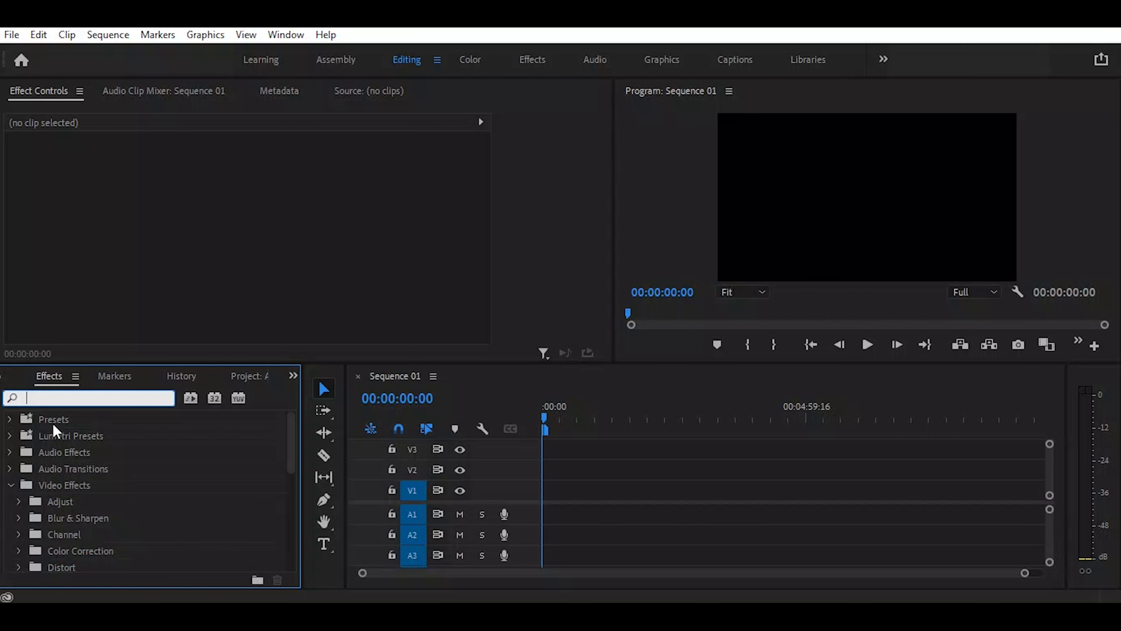
text(ASC)
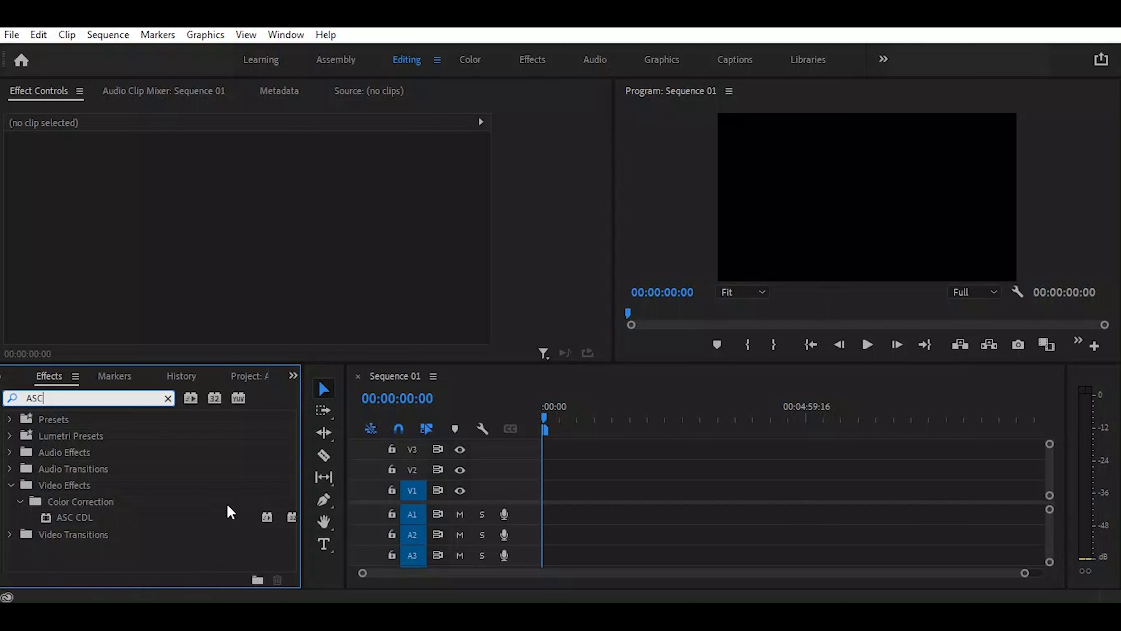
Place the pngtree nature background image from the project at the start of track V1 and scale it to the frame size
click(294, 376)
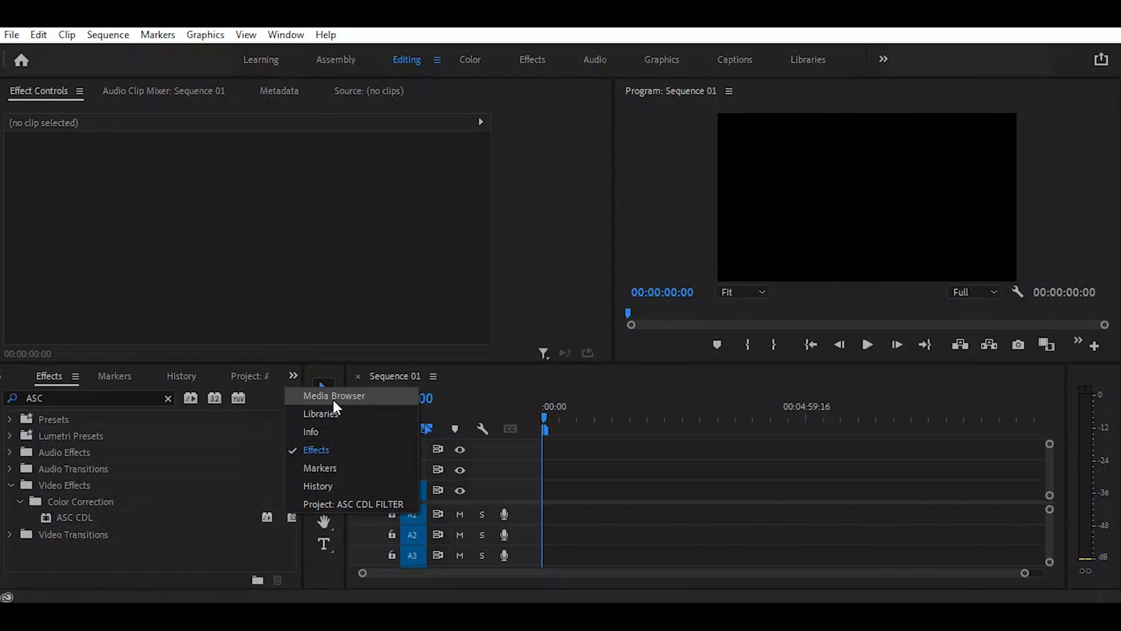
click(24, 388)
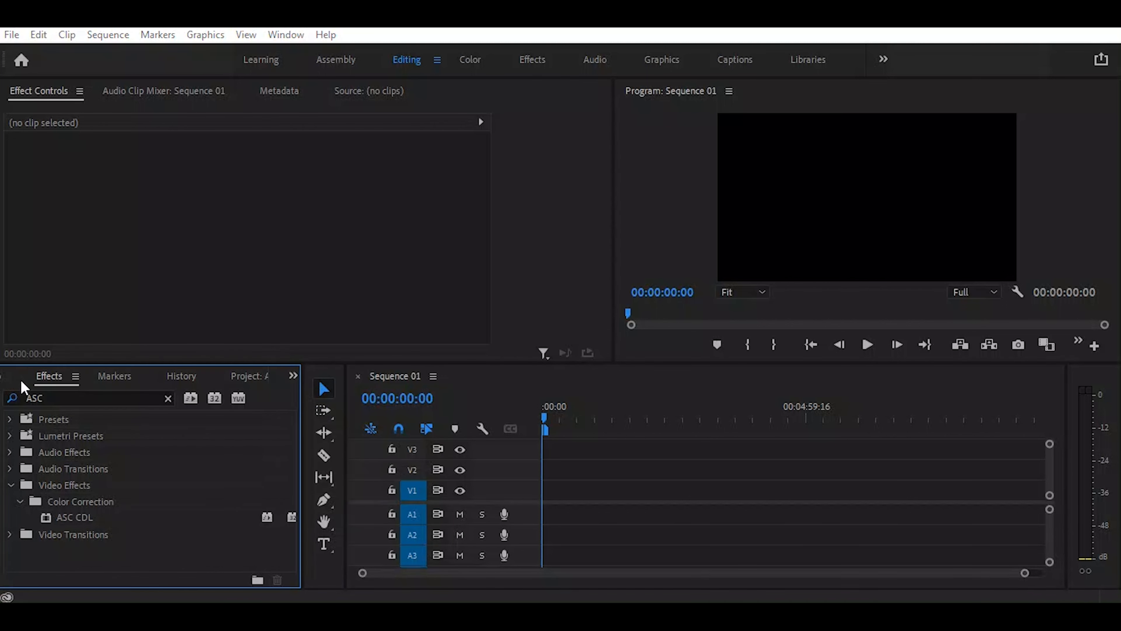
click(256, 378)
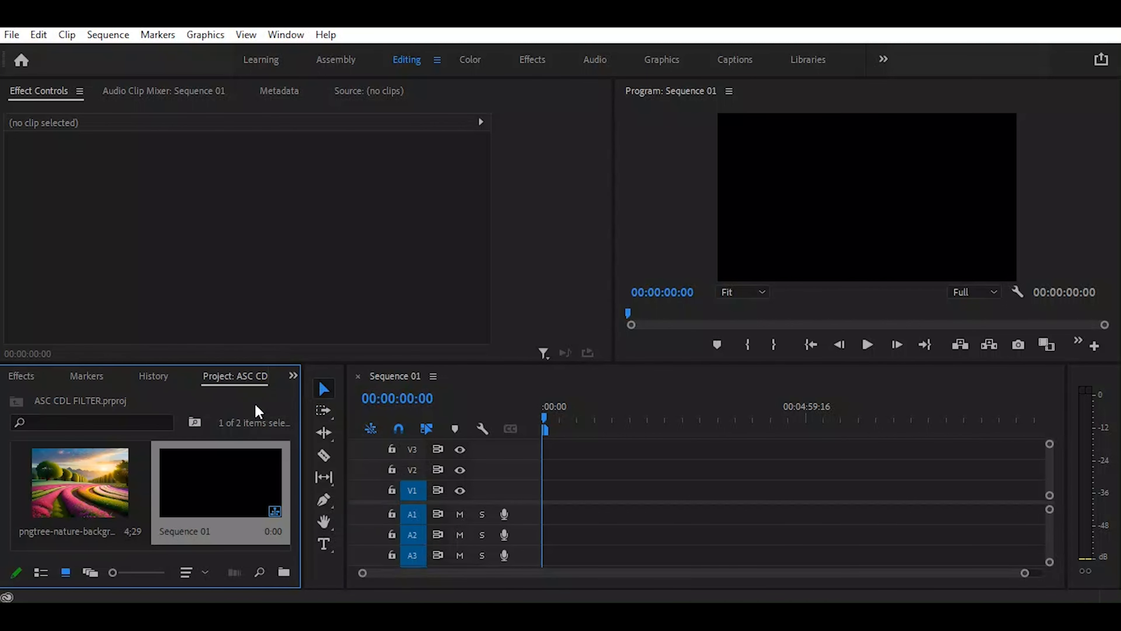
click(111, 482)
drag(233, 476, 532, 506)
scroll(574, 574, up, 6)
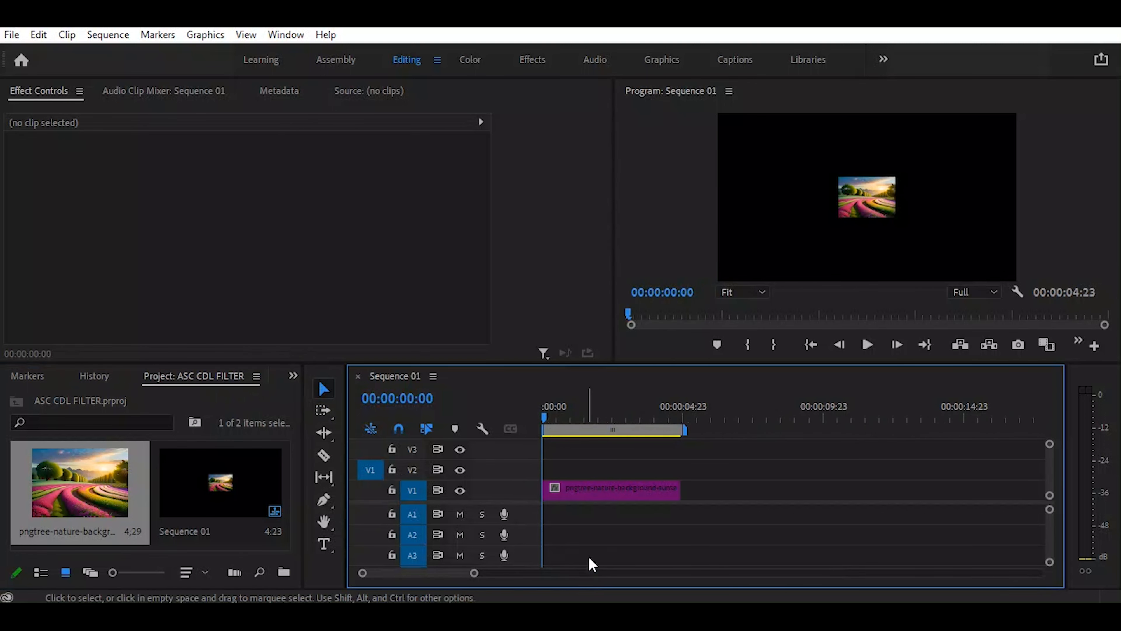
right_click(608, 490)
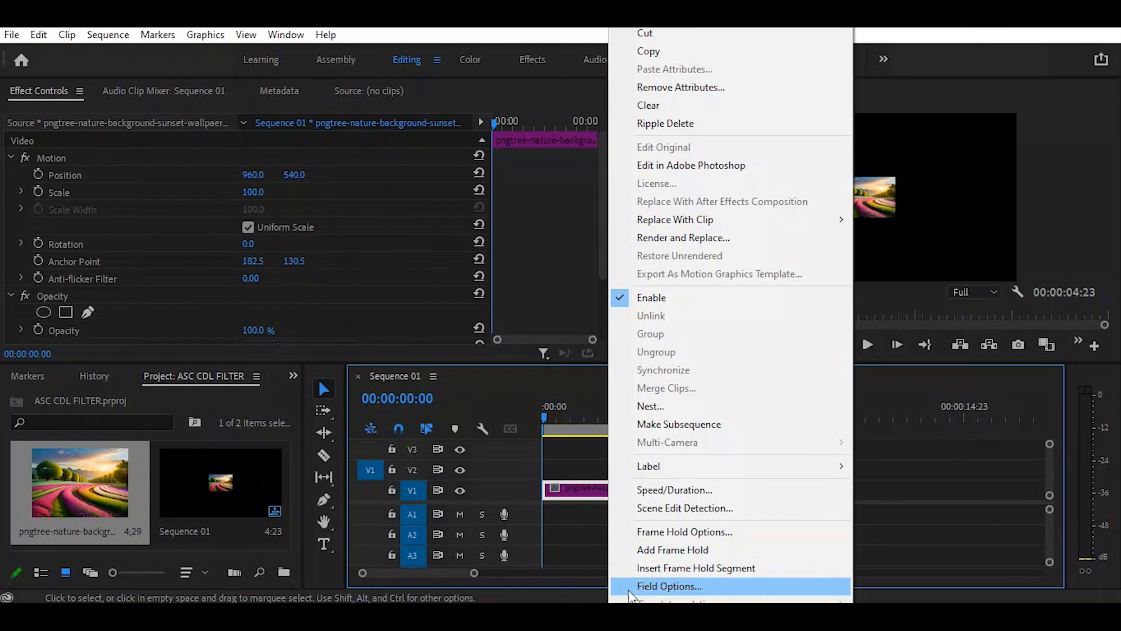
click(676, 600)
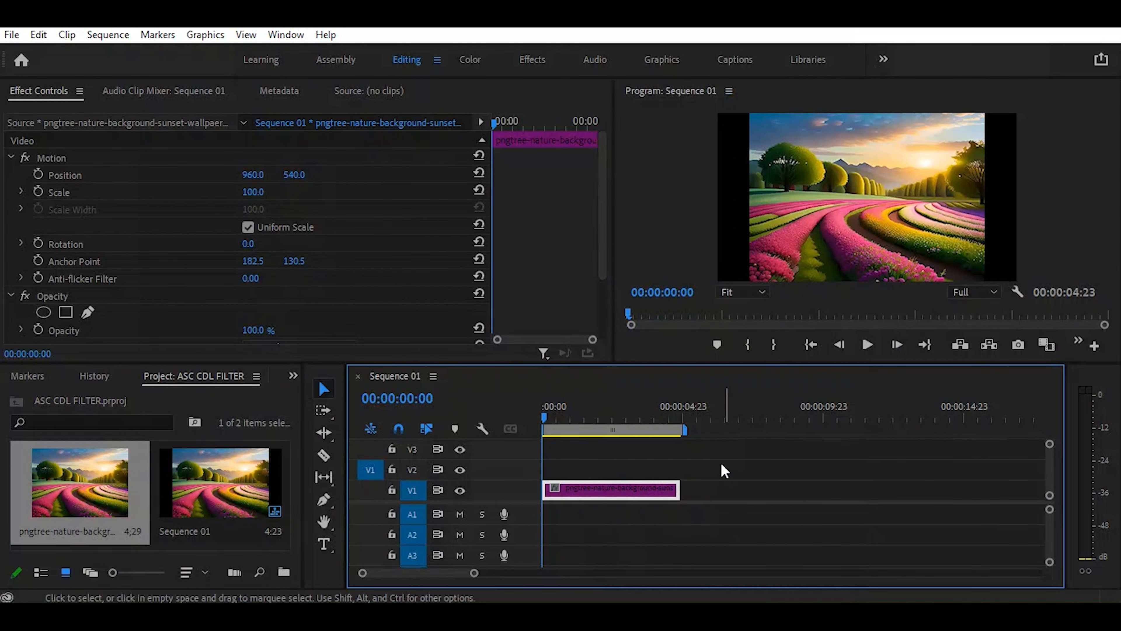
Move the playhead to 00:00:02:01 and display the Lumetri Scopes
click(598, 413)
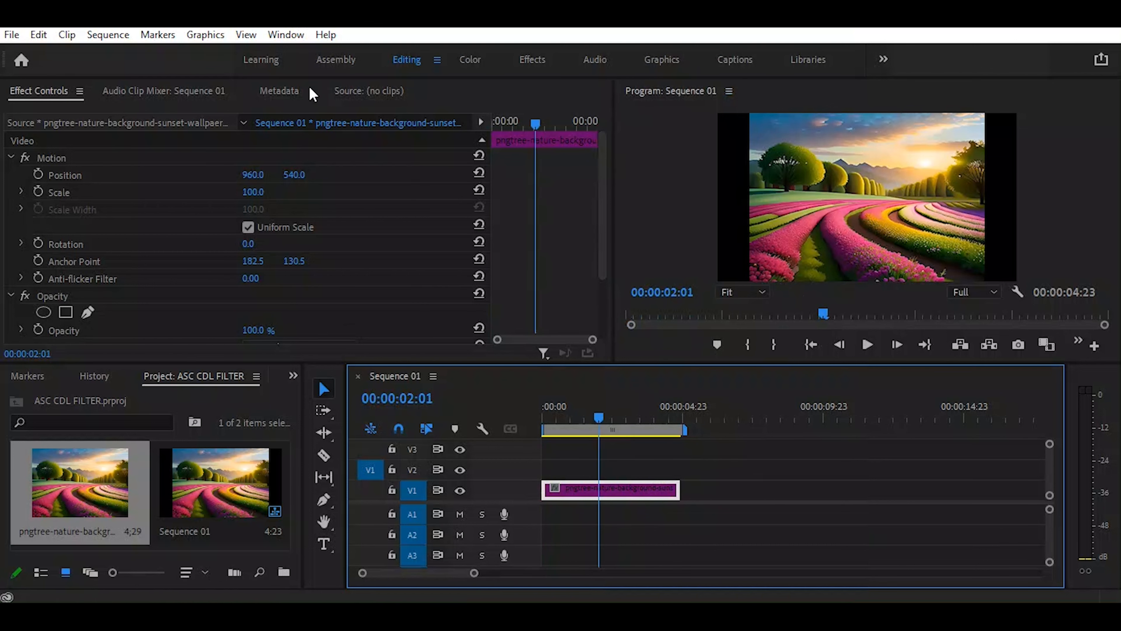
click(284, 35)
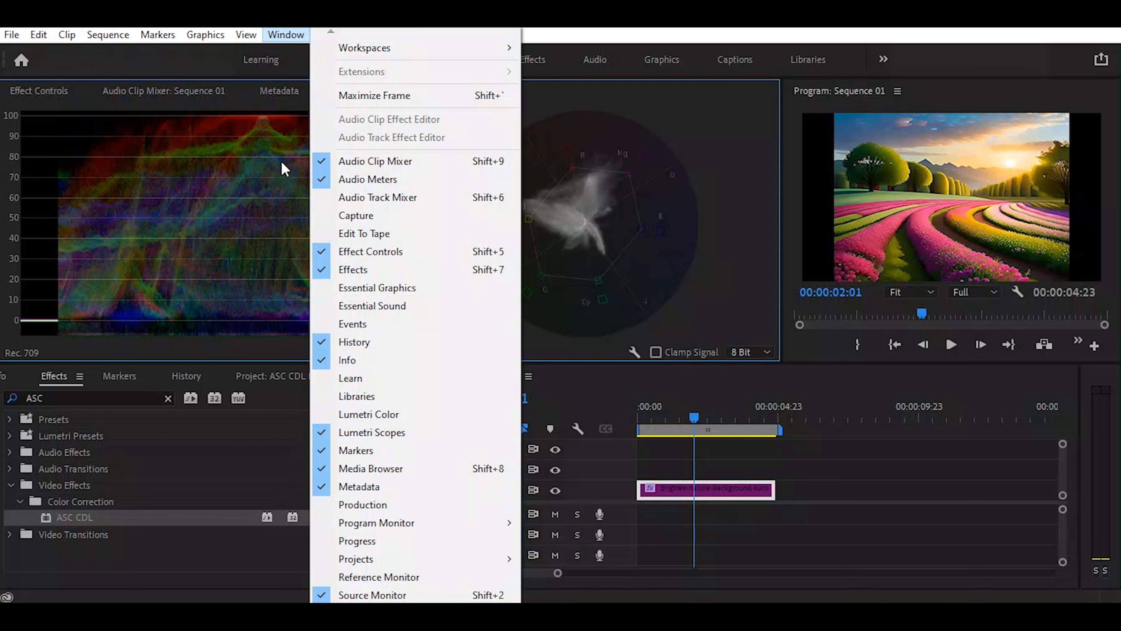
key(Escape)
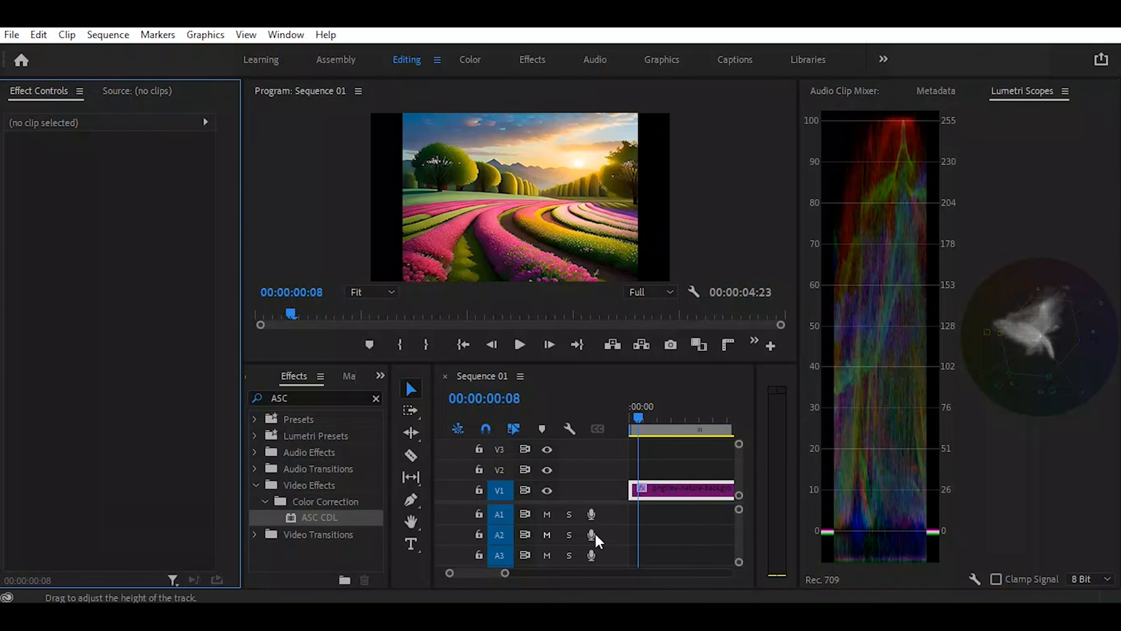
Select the image clip on V1, move the playhead to 00:00:01:01 and show the clip's ASC CDL settings
click(677, 492)
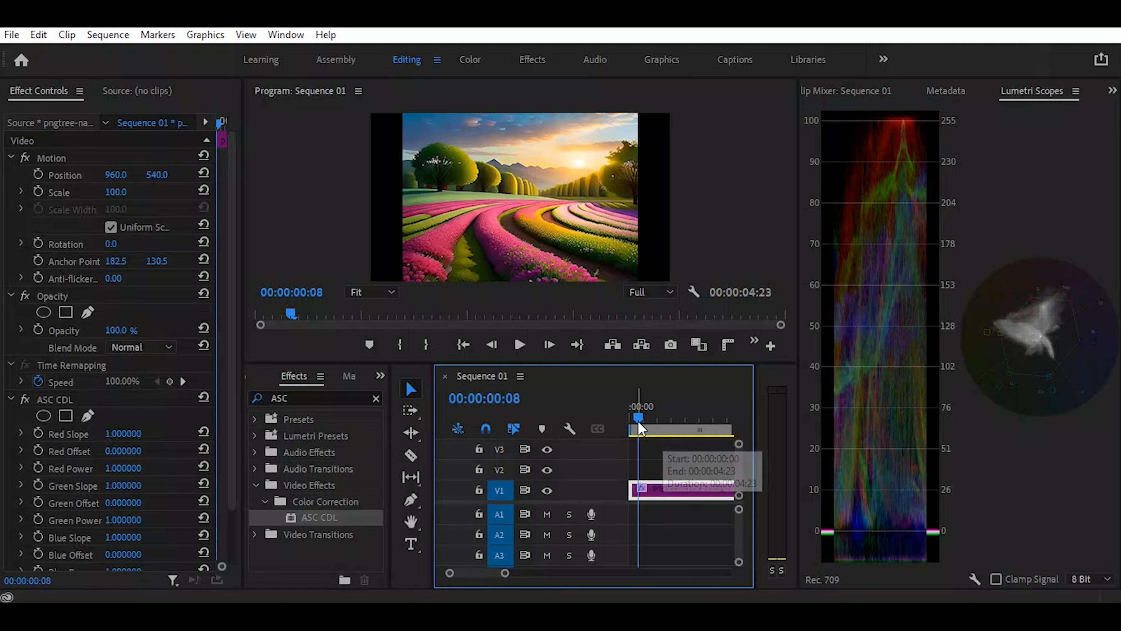
click(658, 424)
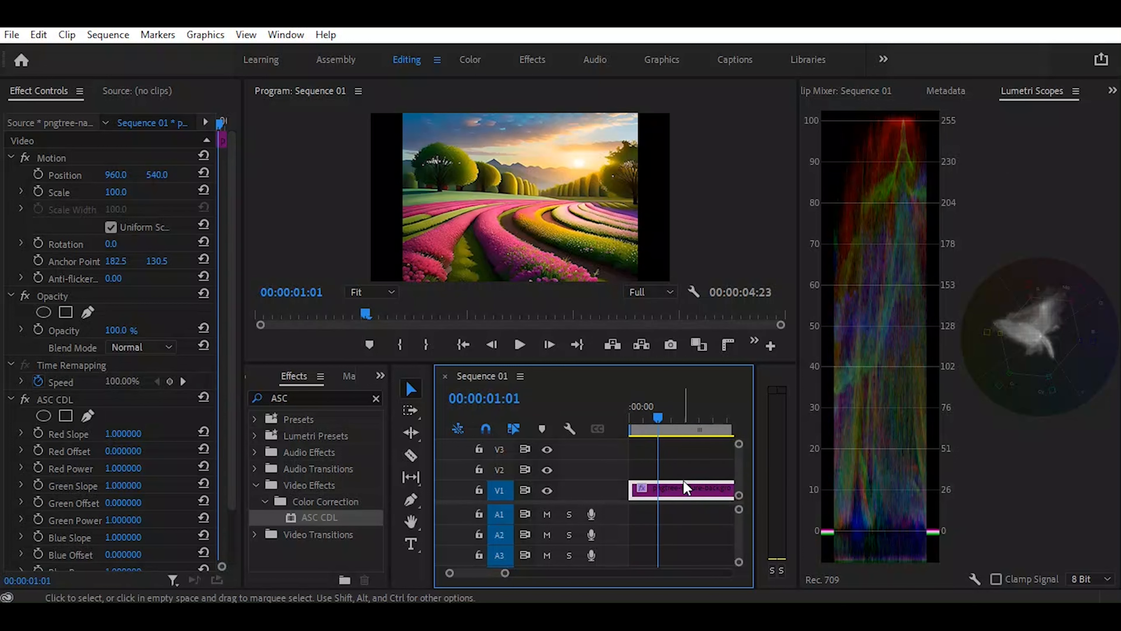
scroll(167, 381, down, 3)
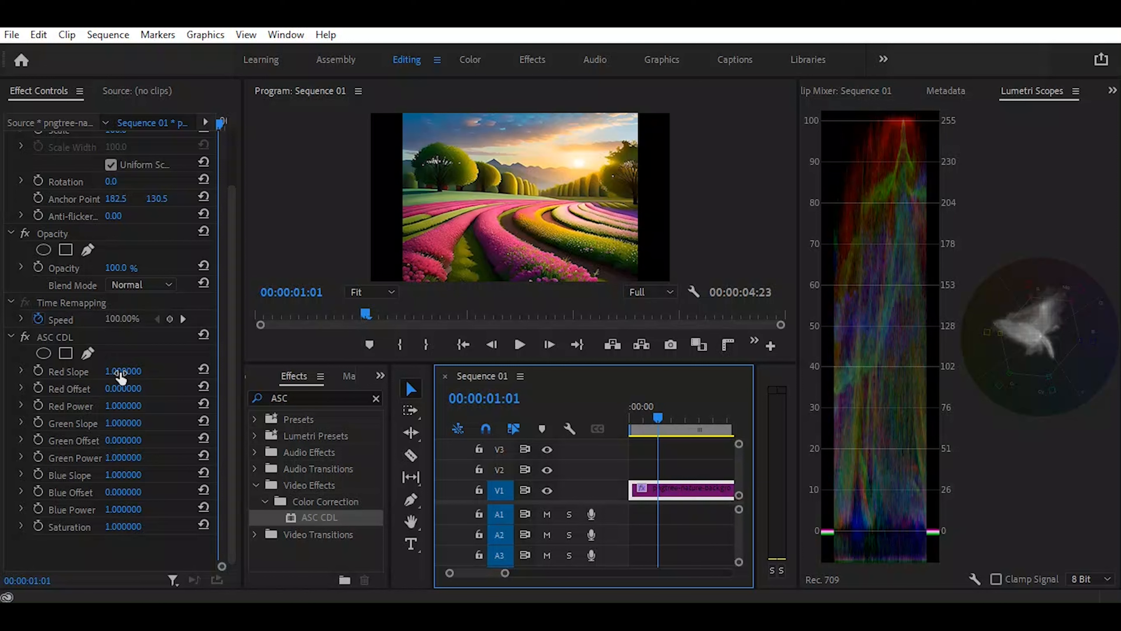
Try ASC CDL Red Slope values of 10, 5 and finally 1.5, with Red Offset at -2 and Red Power at about 0.3
drag(121, 375, 194, 374)
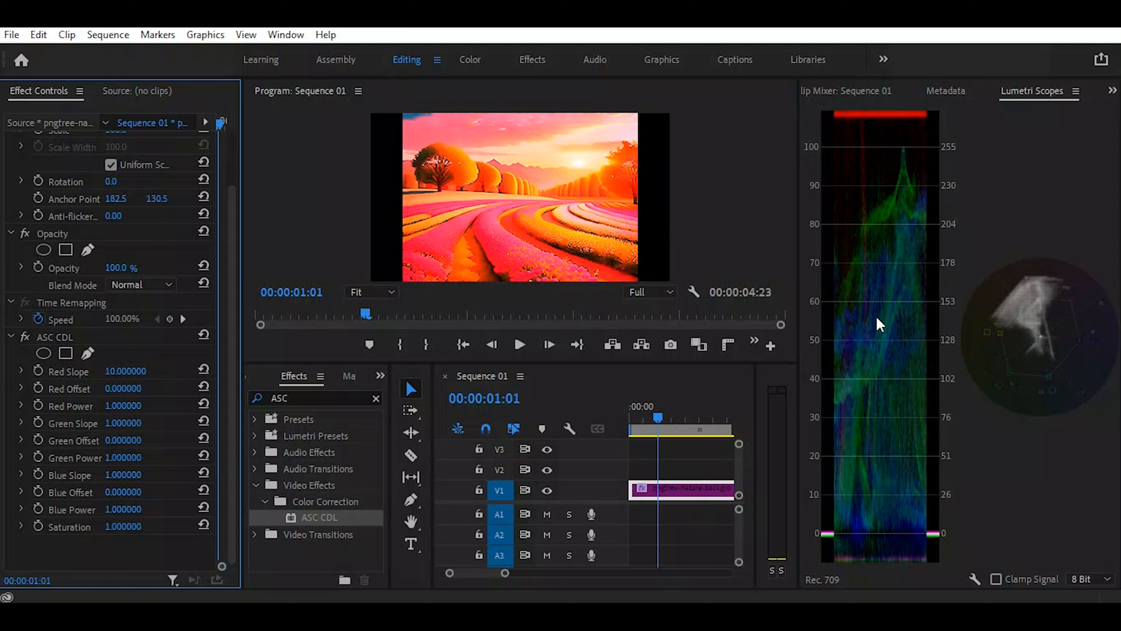
click(125, 372)
text(5)
key(Return)
mouse_move(111, 371)
mouse_down()
mouse_move(86, 371)
mouse_move(96, 371)
mouse_up()
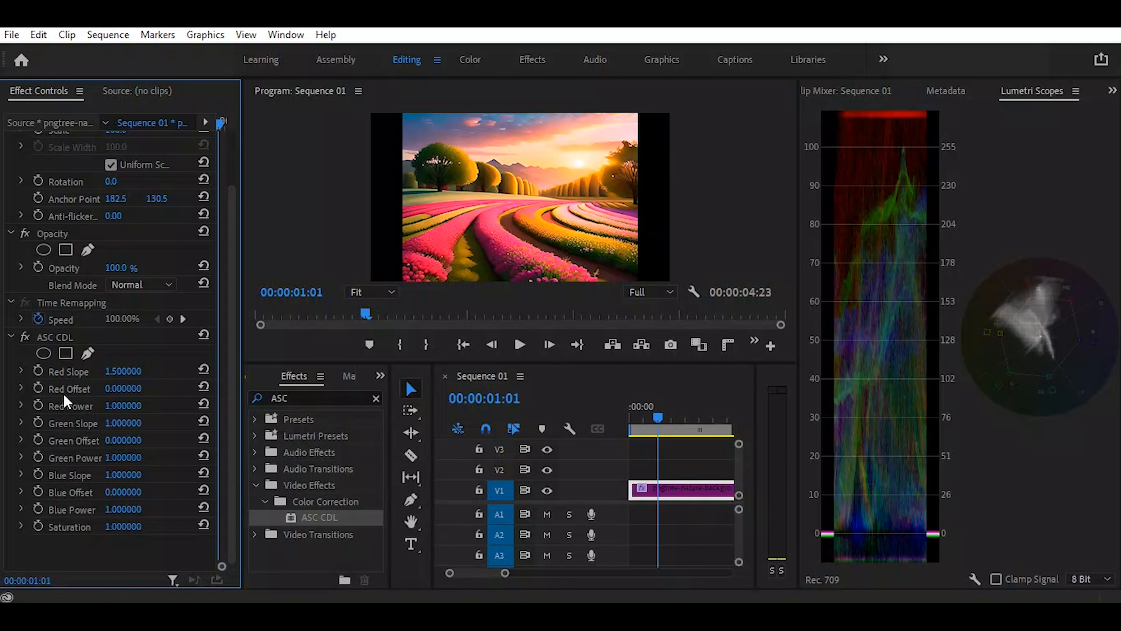
drag(125, 389, 122, 389)
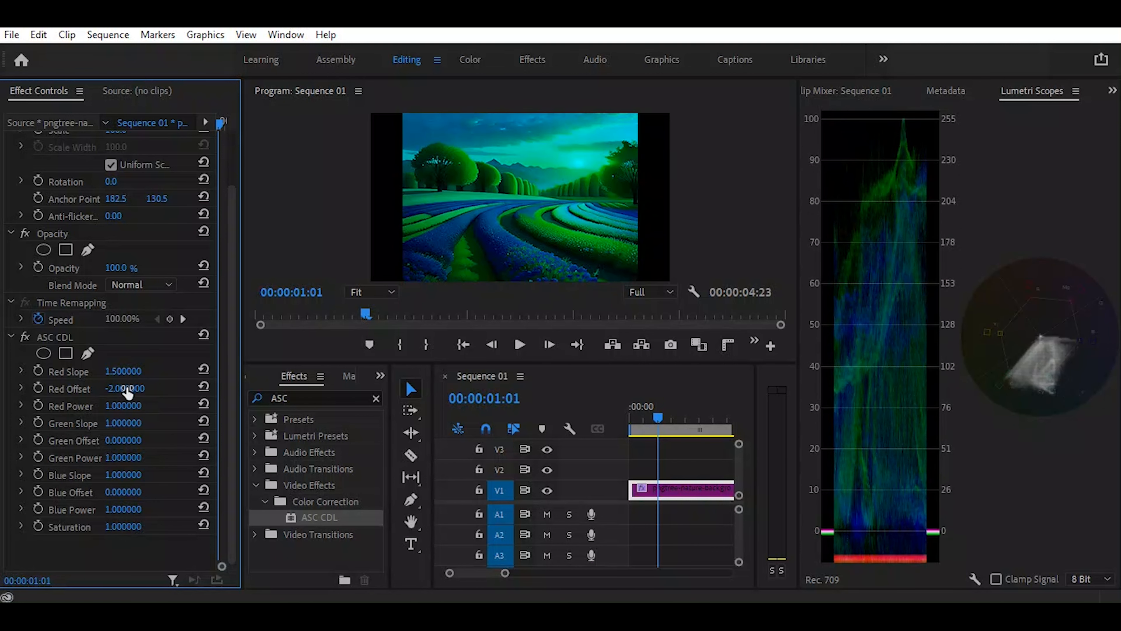
drag(120, 406, 105, 405)
Set Green Slope to 0.8, try Green Offset at -4 and finally 1, and raise Green Power to about 8.5
drag(124, 427, 121, 427)
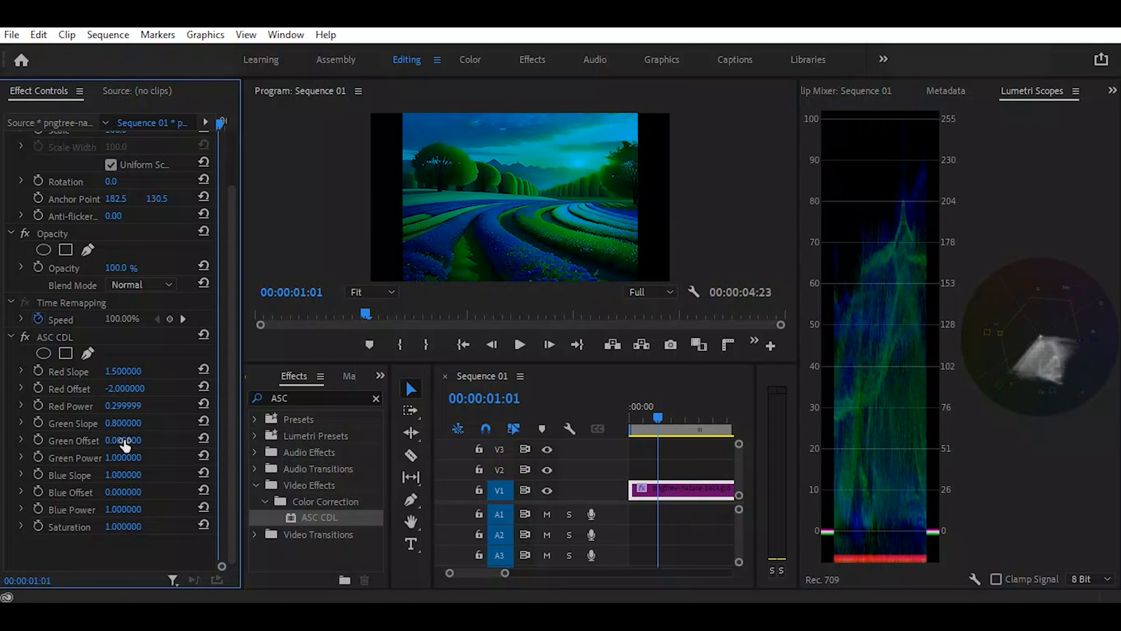
mouse_move(121, 443)
mouse_down()
mouse_move(146, 443)
mouse_move(120, 440)
mouse_up()
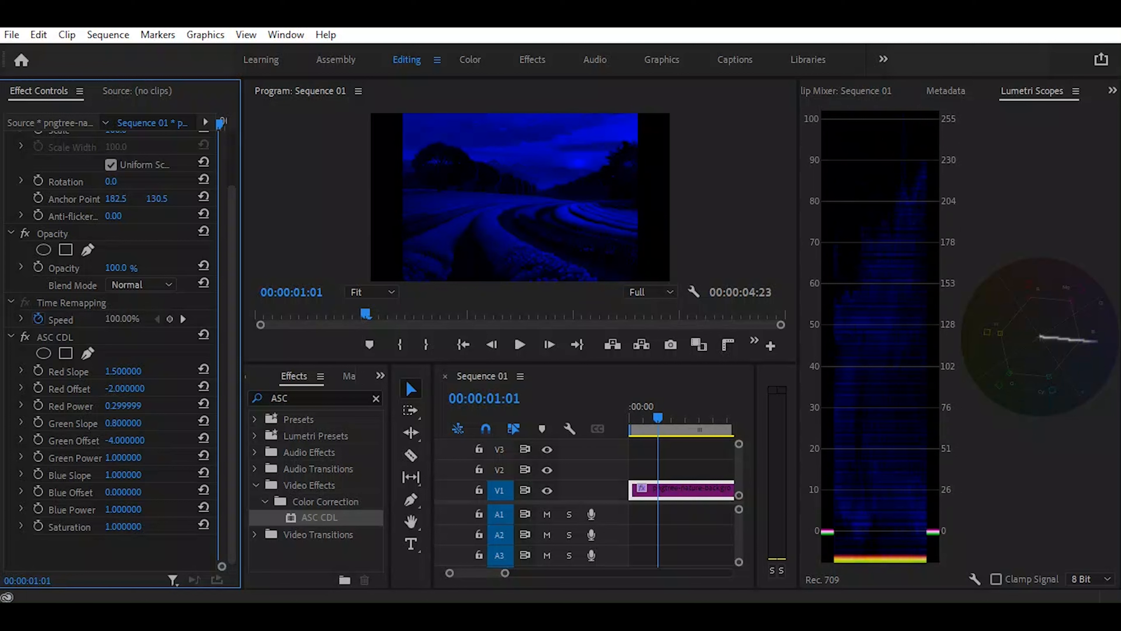
mouse_move(119, 440)
mouse_down()
mouse_move(145, 440)
mouse_move(111, 440)
mouse_up()
drag(125, 440, 125, 440)
drag(125, 441, 129, 440)
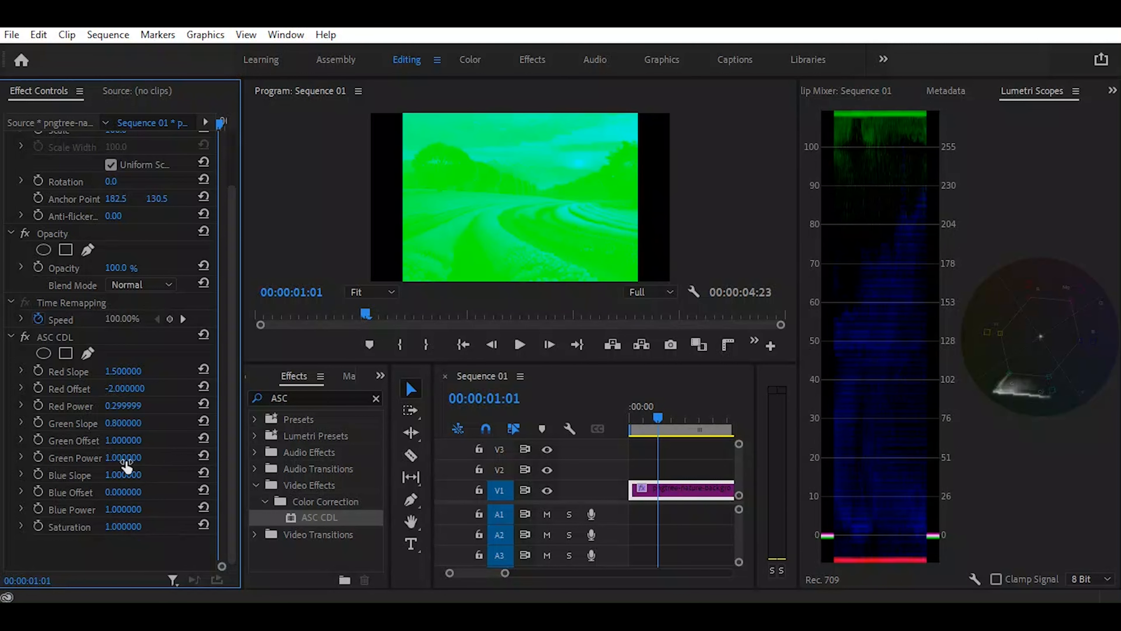
drag(122, 458, 147, 458)
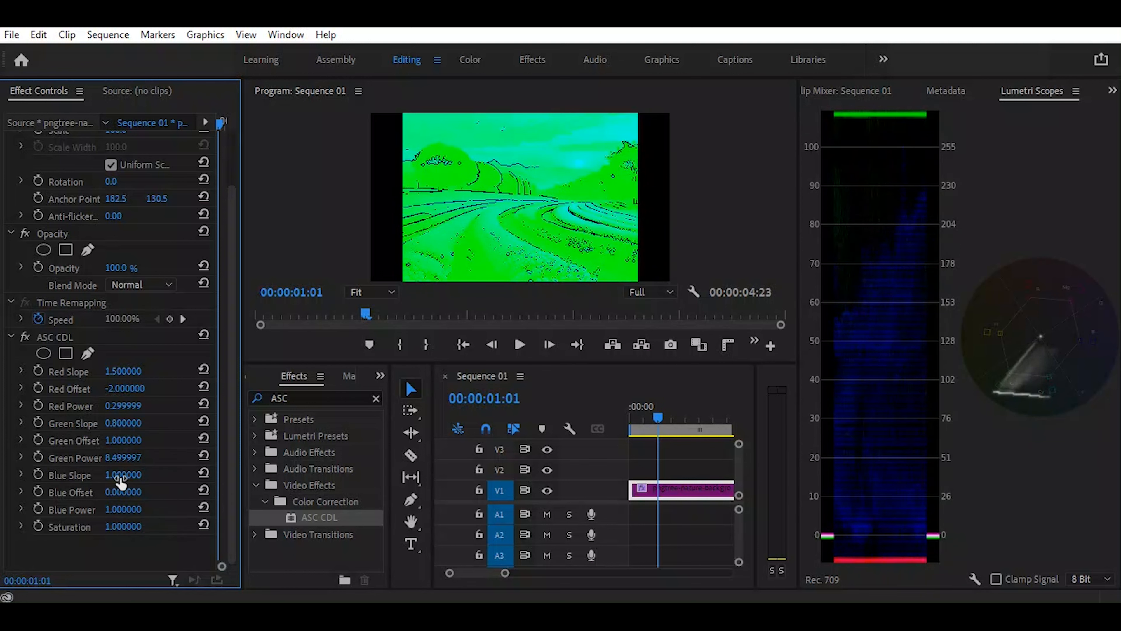
Try Blue Slope at about 1.5 and finally 0, and set Blue Offset to -10 and Saturation to 0.3
drag(122, 475, 133, 474)
mouse_move(123, 475)
mouse_down()
mouse_move(139, 475)
mouse_move(106, 475)
mouse_up()
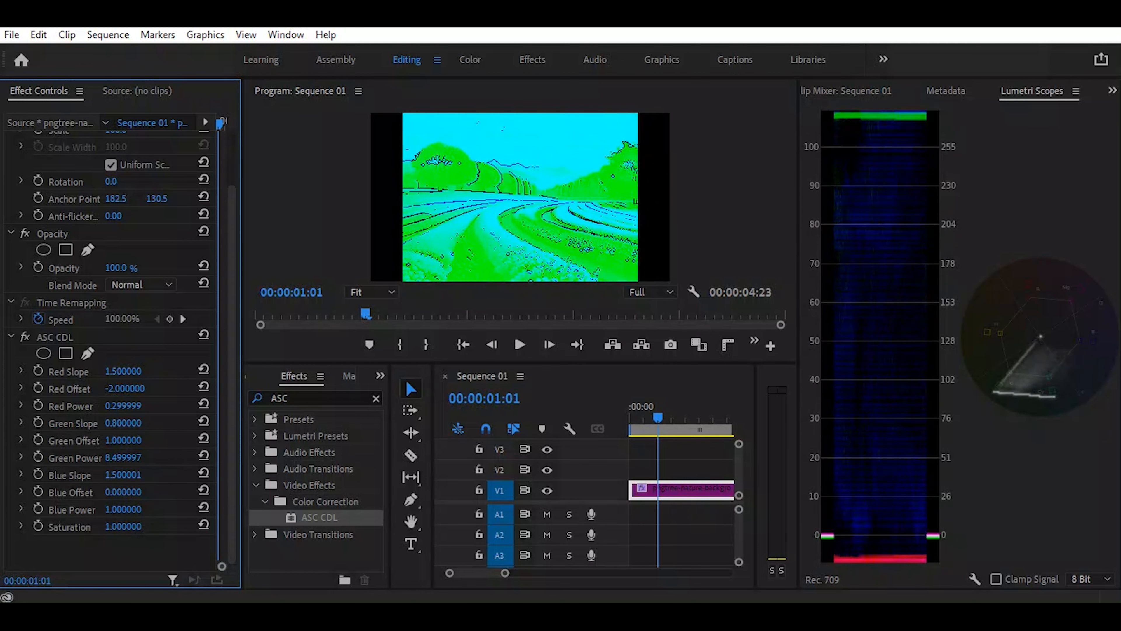
drag(106, 475, 124, 500)
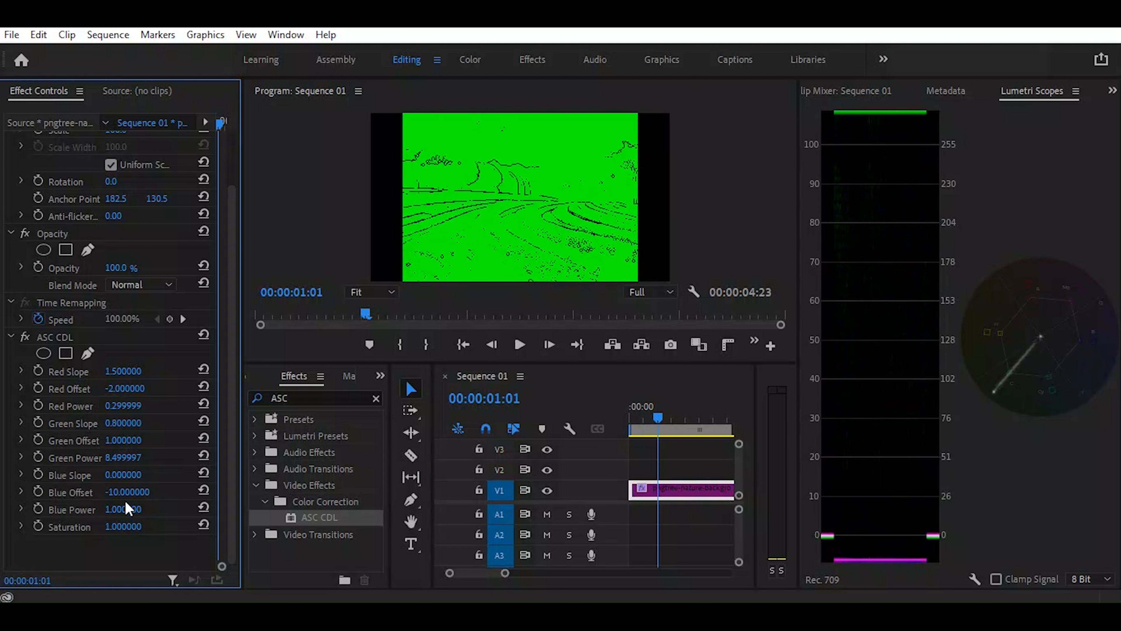
mouse_move(124, 528)
mouse_down()
mouse_move(168, 529)
mouse_move(122, 529)
mouse_up()
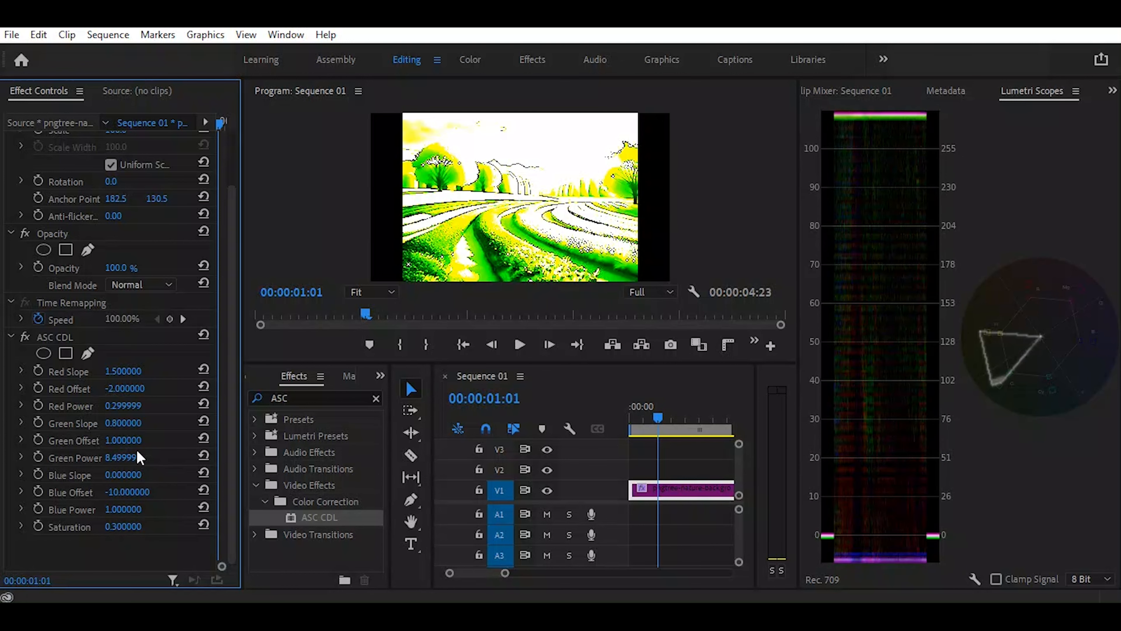
Reset the changed red, green and blue ASC CDL parameters to their defaults and return Saturation to 1
click(204, 370)
click(203, 387)
click(204, 406)
click(204, 423)
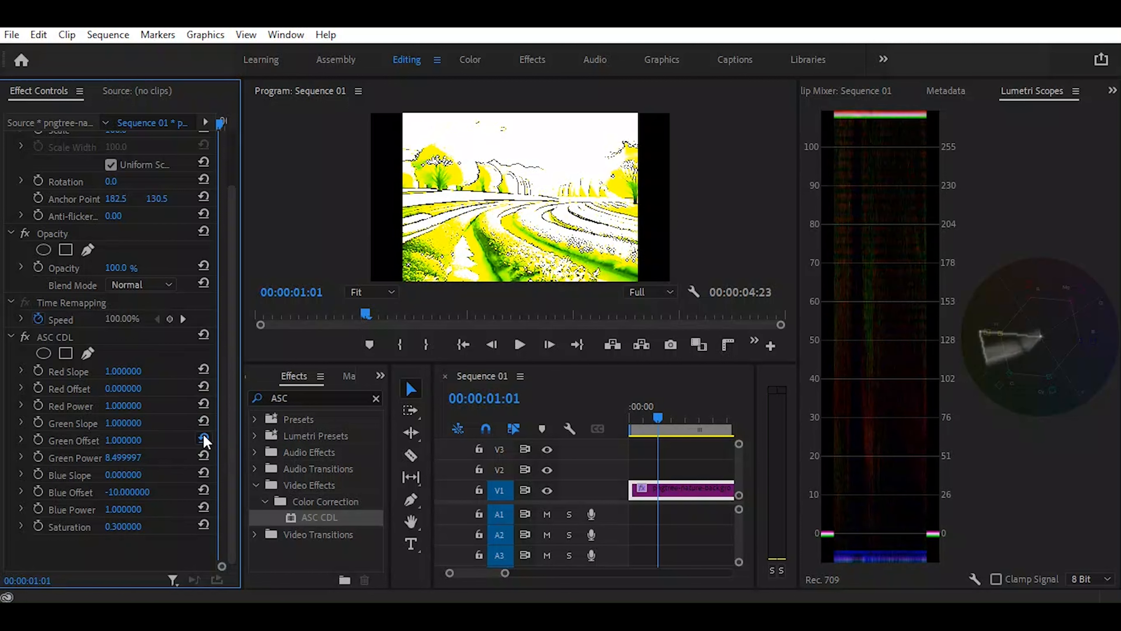
click(204, 441)
click(204, 457)
click(204, 473)
click(204, 491)
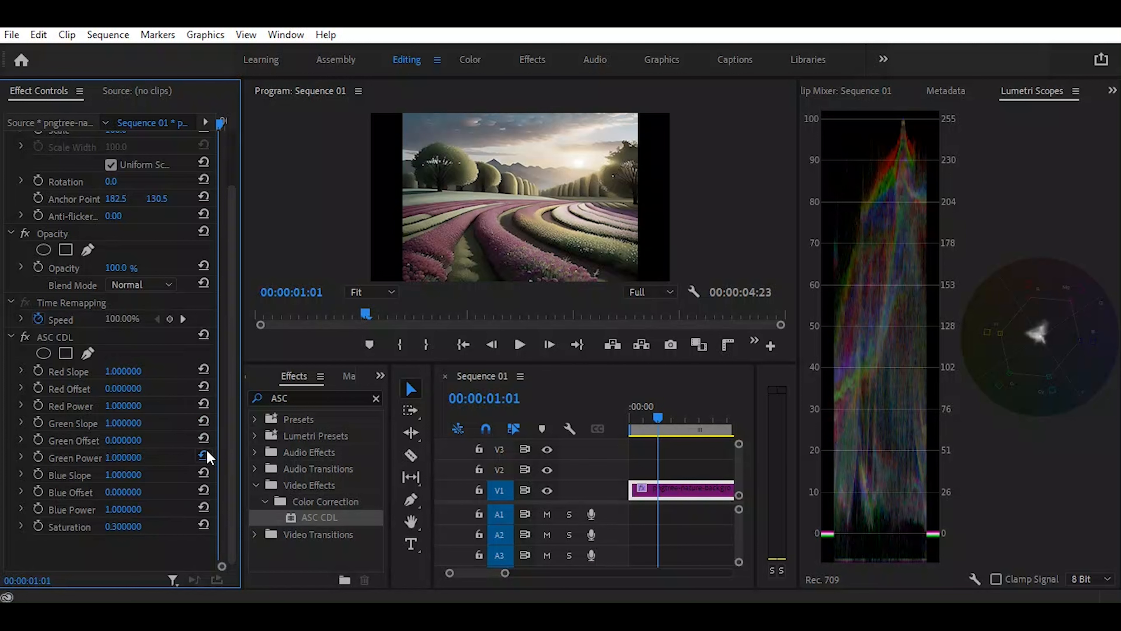
mouse_move(122, 529)
mouse_down()
mouse_move(152, 529)
mouse_move(126, 524)
mouse_up()
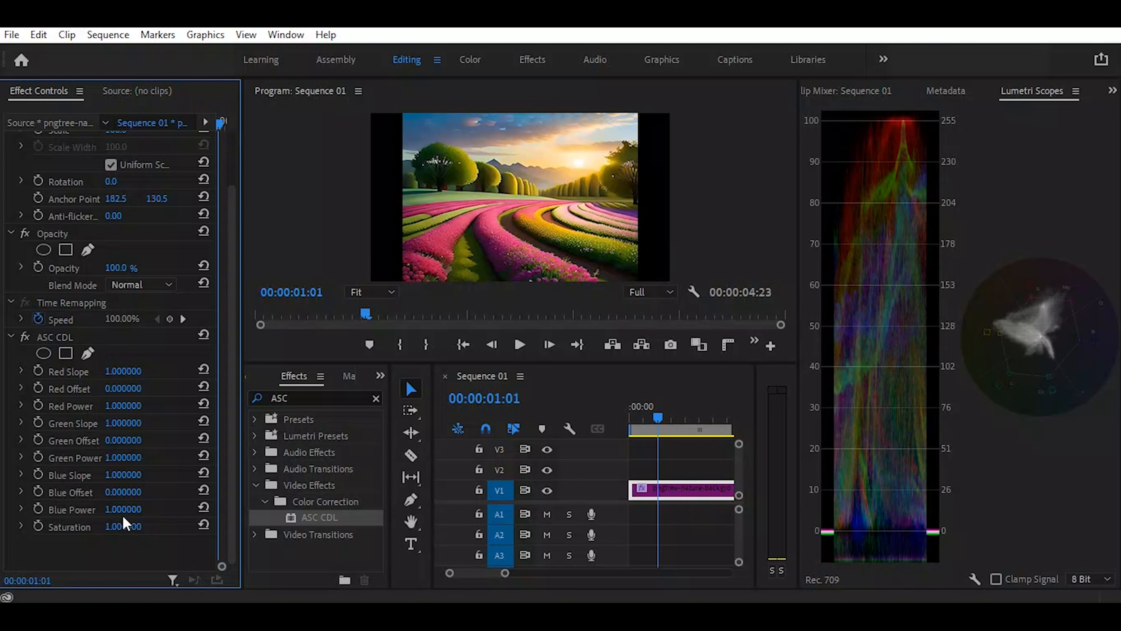